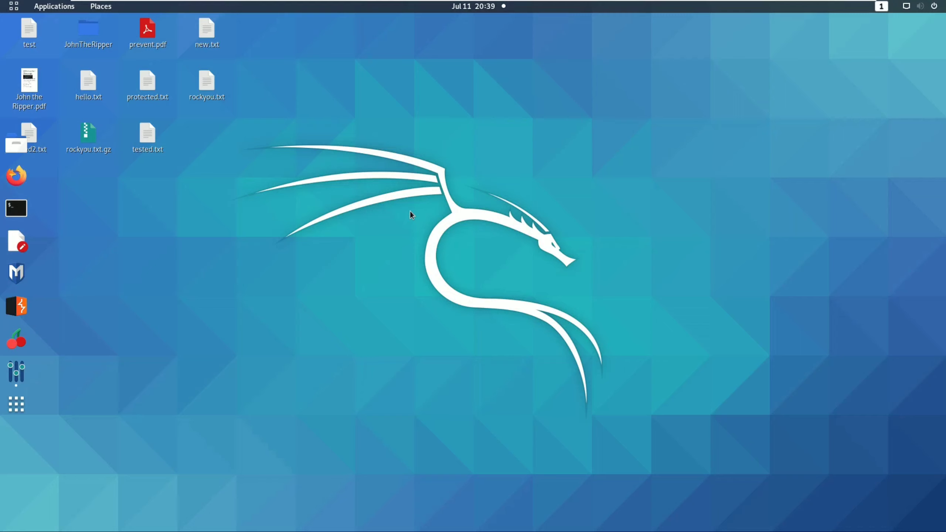
- Open the display settings from the desktop menu, then close them again
{"action": "right_click", "coordinate": [290, 160]}
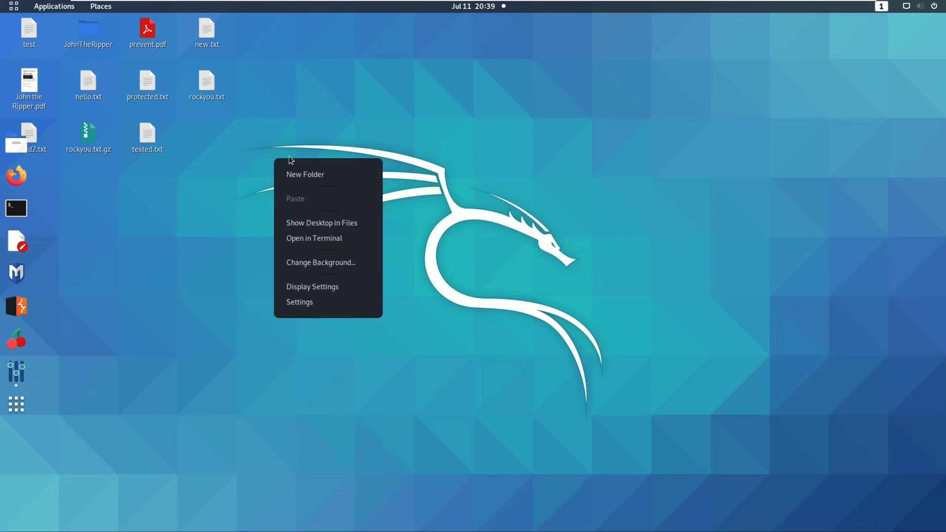
{"action": "left_click", "coordinate": [335, 290]}
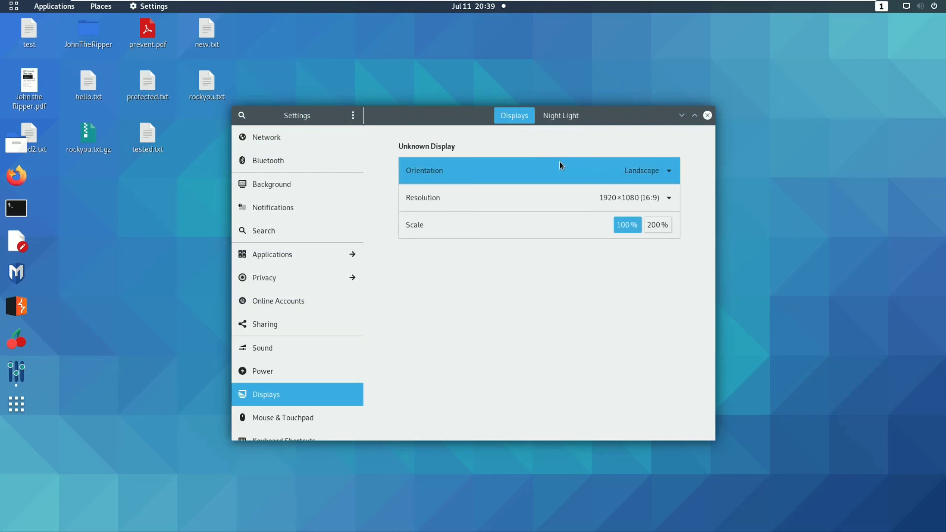
{"action": "left_click", "coordinate": [708, 116]}
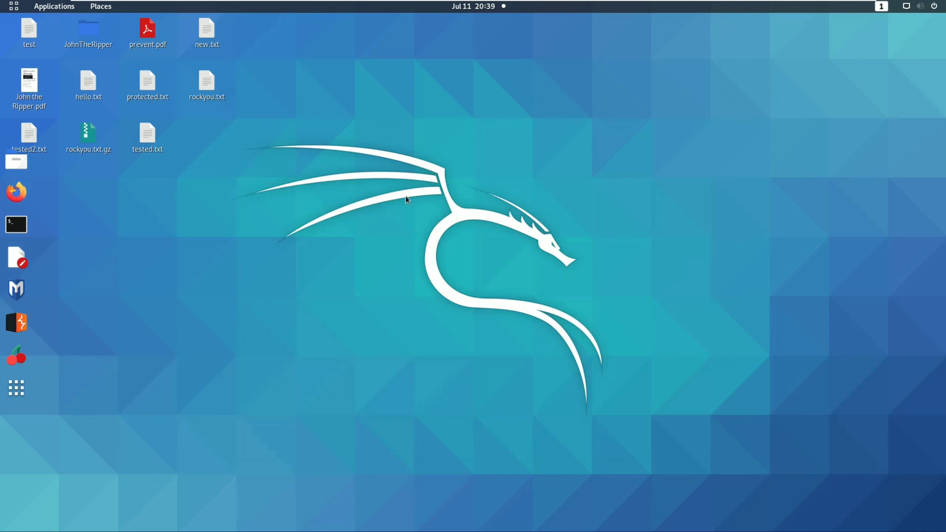
- Open a terminal, centre it, enlarge its text and run ifconfig
{"action": "left_click", "coordinate": [19, 226]}
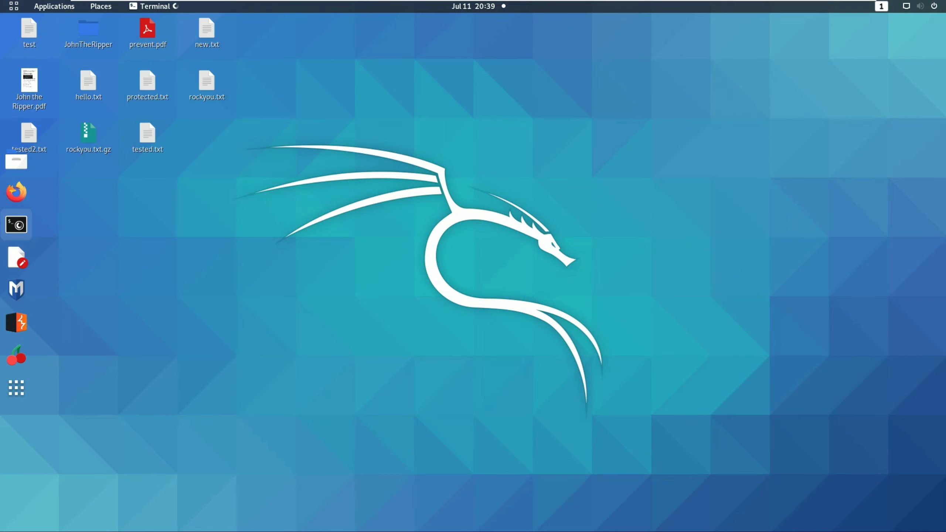
{"action": "left_click_drag", "start_coordinate": [298, 35], "coordinate": [414, 82]}
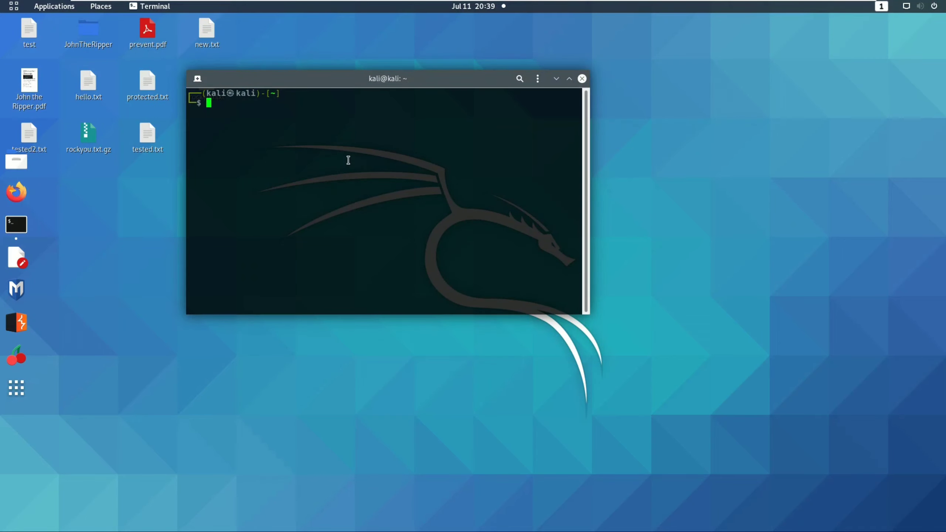
{"action": "key", "text": "ctrl+plus"}
{"action": "key", "text": "ctrl+plus"}
{"action": "type", "text": "ifconfig"}
{"action": "key", "text": "Return"}
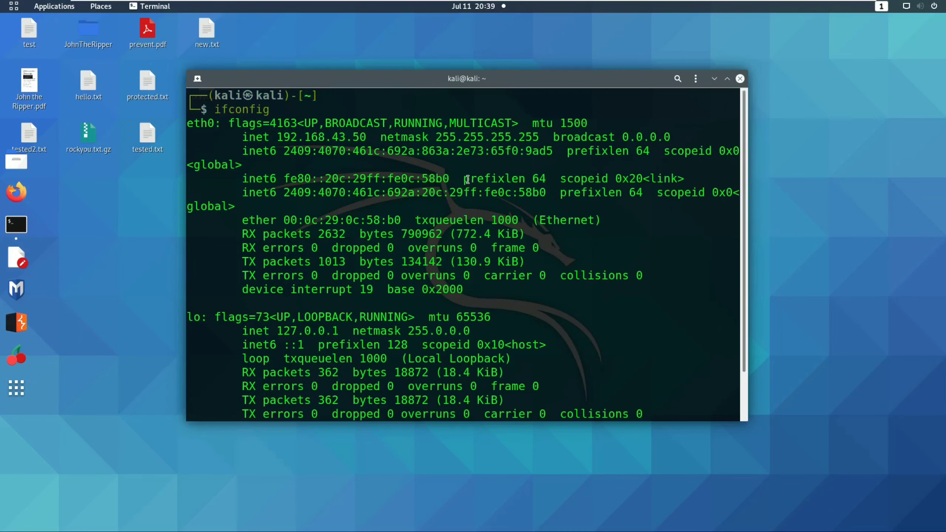
- Highlight the eth0 IPv4 address and its final .50, then close the terminal
{"action": "left_click_drag", "start_coordinate": [277, 137], "coordinate": [368, 138]}
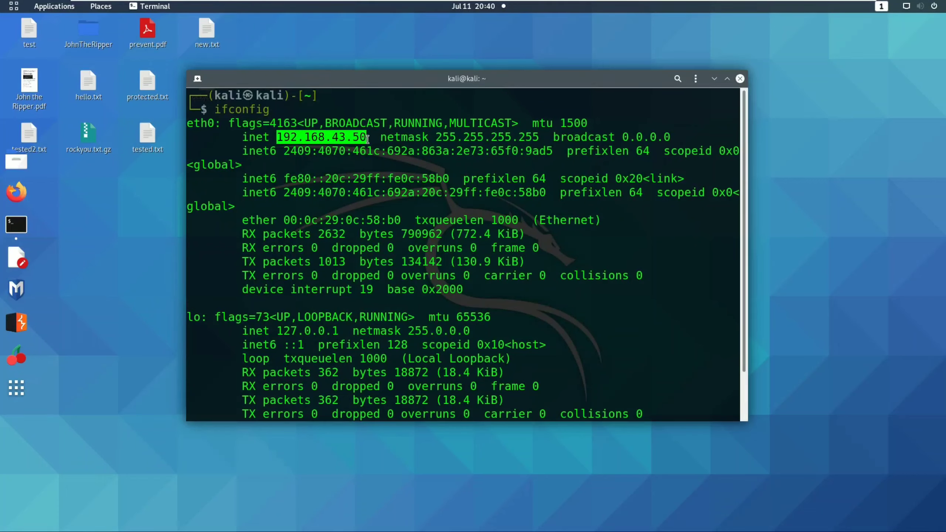
{"action": "left_click", "coordinate": [368, 139]}
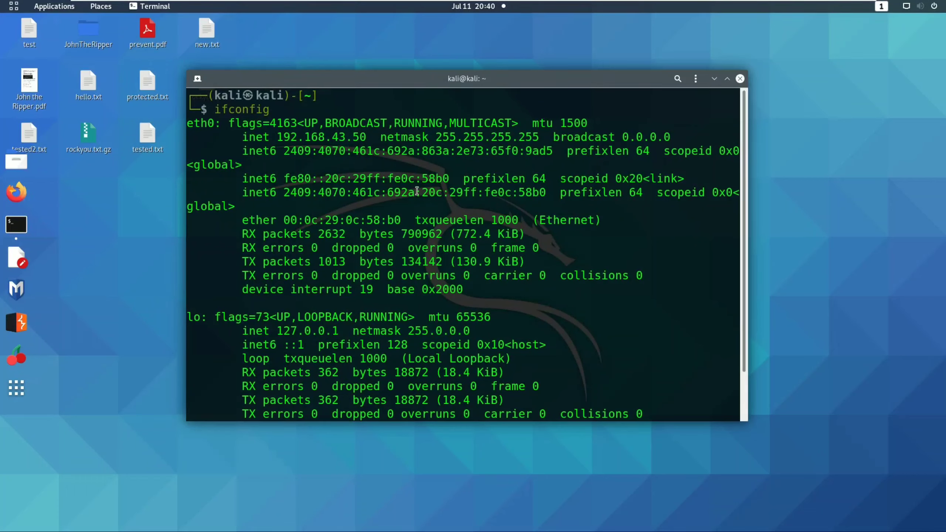
{"action": "left_click_drag", "start_coordinate": [352, 137], "coordinate": [374, 139]}
{"action": "left_click", "coordinate": [371, 138]}
{"action": "left_click", "coordinate": [741, 79]}
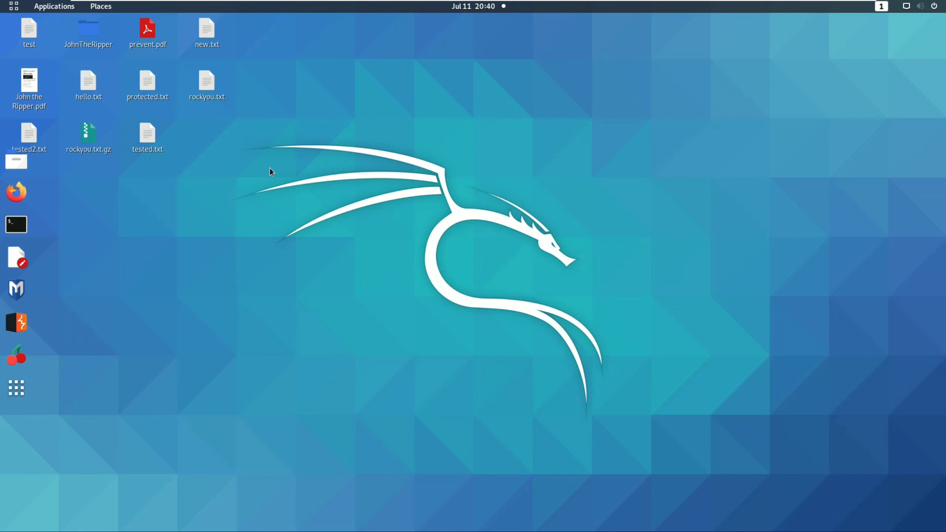
- Open Settings from the desktop menu and go to the Network page
{"action": "right_click", "coordinate": [270, 168]}
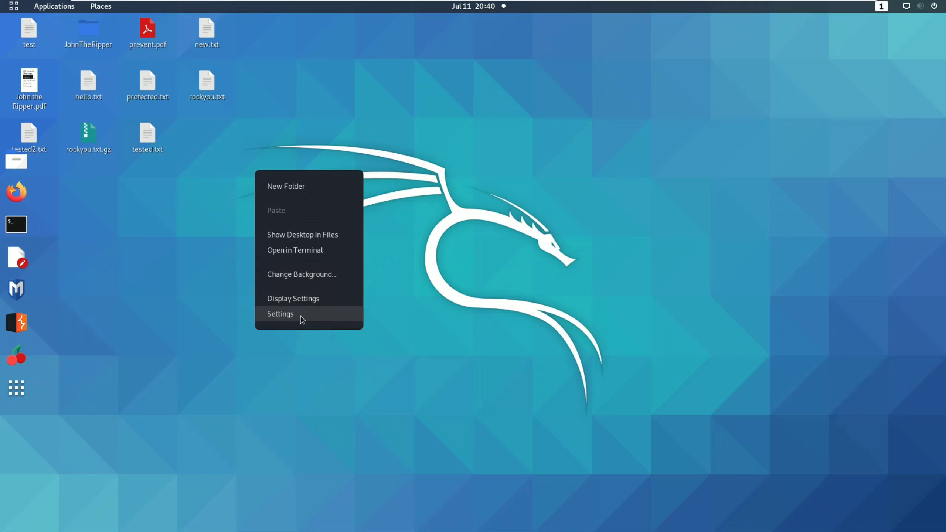
{"action": "left_click", "coordinate": [318, 317]}
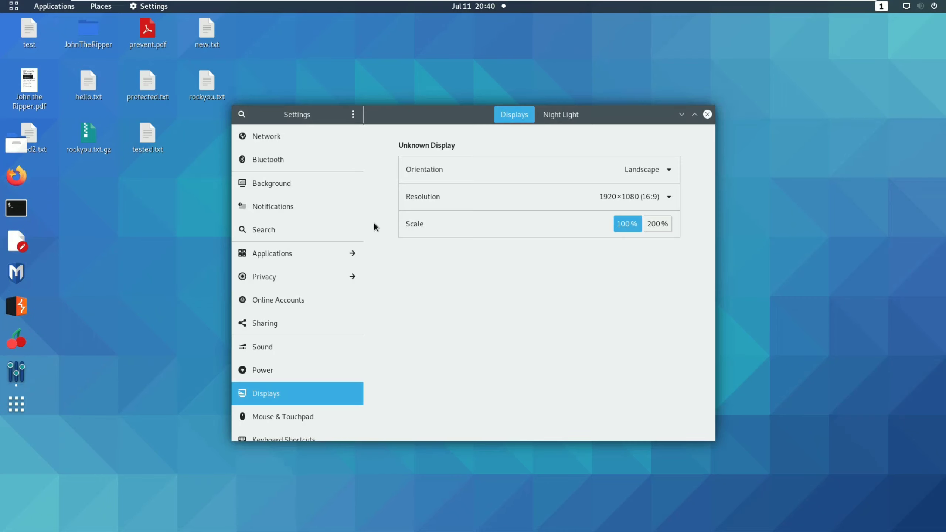
{"action": "left_click_drag", "start_coordinate": [468, 115], "coordinate": [444, 66]}
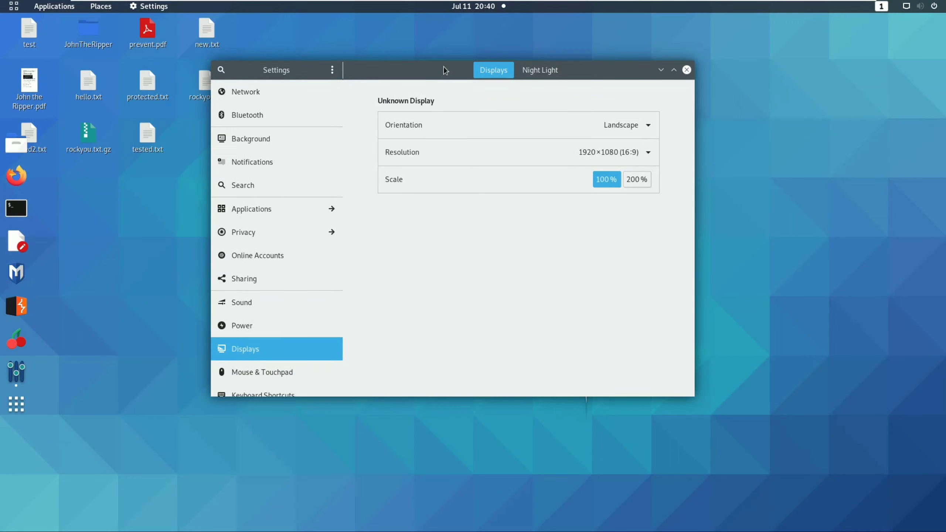
{"action": "left_click", "coordinate": [266, 95]}
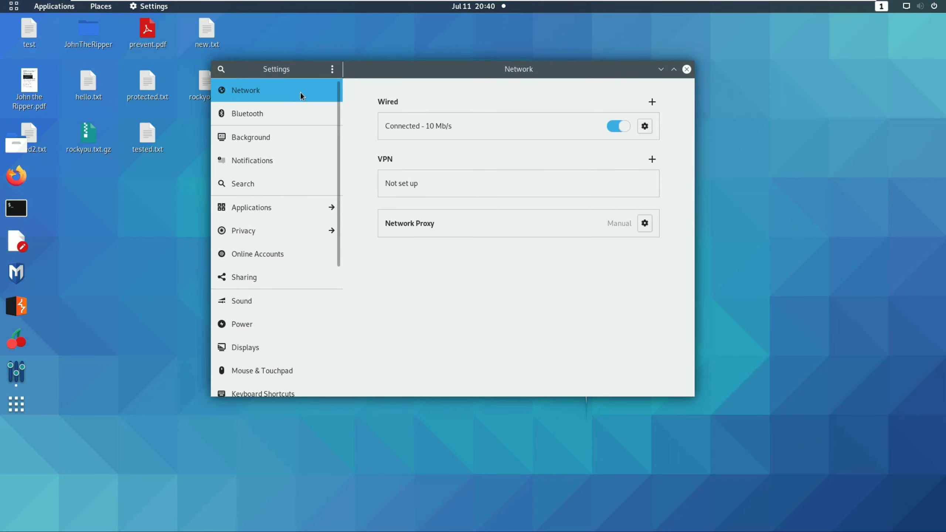
{"action": "left_click_drag", "start_coordinate": [493, 60], "coordinate": [465, 55]}
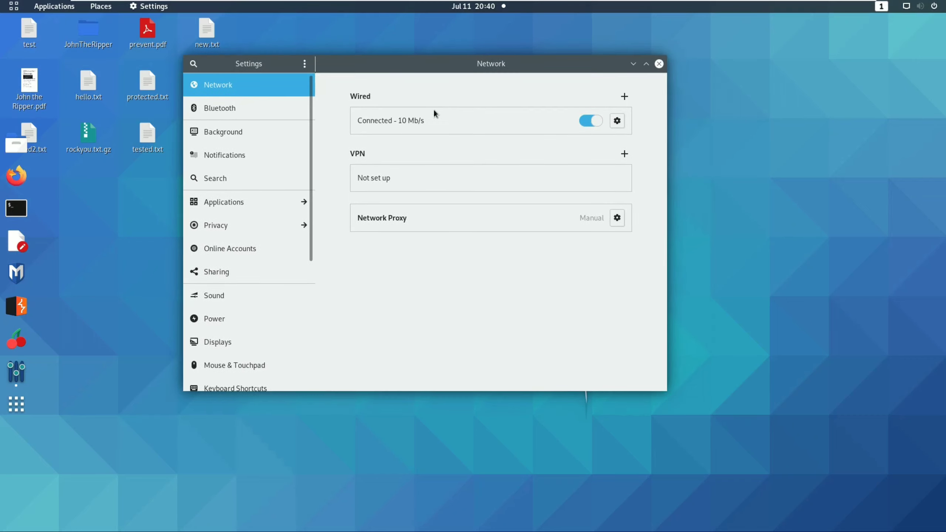
- Open the Wired details and review IPv4 192.168.43.50, hardware address and route 192.168.43.1
{"action": "left_click", "coordinate": [619, 123]}
{"action": "left_click_drag", "start_coordinate": [418, 116], "coordinate": [428, 109]}
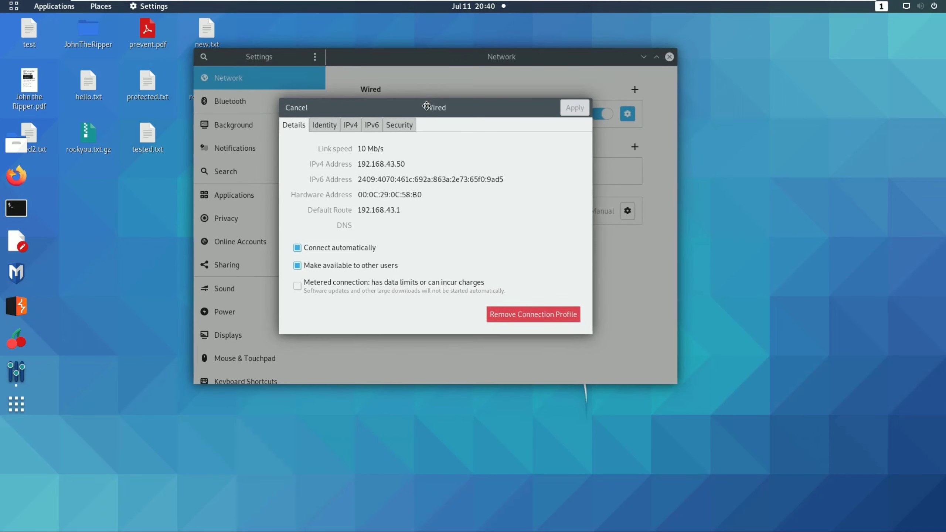
{"action": "left_click_drag", "start_coordinate": [361, 161], "coordinate": [427, 162]}
{"action": "left_click", "coordinate": [427, 162]}
{"action": "left_click_drag", "start_coordinate": [365, 191], "coordinate": [421, 194]}
{"action": "left_click", "coordinate": [418, 195]}
{"action": "left_click_drag", "start_coordinate": [360, 210], "coordinate": [415, 207]}
{"action": "left_click", "coordinate": [416, 207]}
- Recheck the IPv4 address, then set the IPv4 method to Automatic (DHCP)
{"action": "left_click_drag", "start_coordinate": [358, 165], "coordinate": [414, 168]}
{"action": "left_click", "coordinate": [413, 168]}
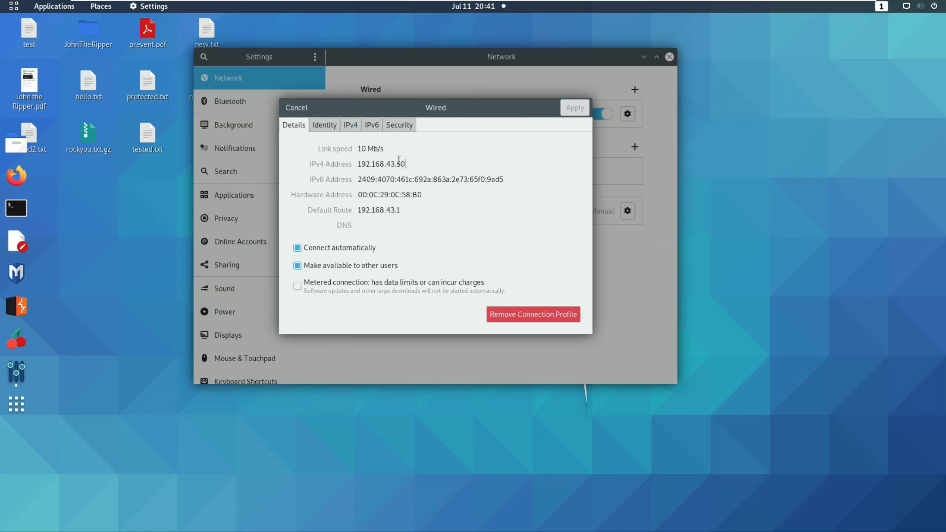
{"action": "left_click", "coordinate": [353, 128]}
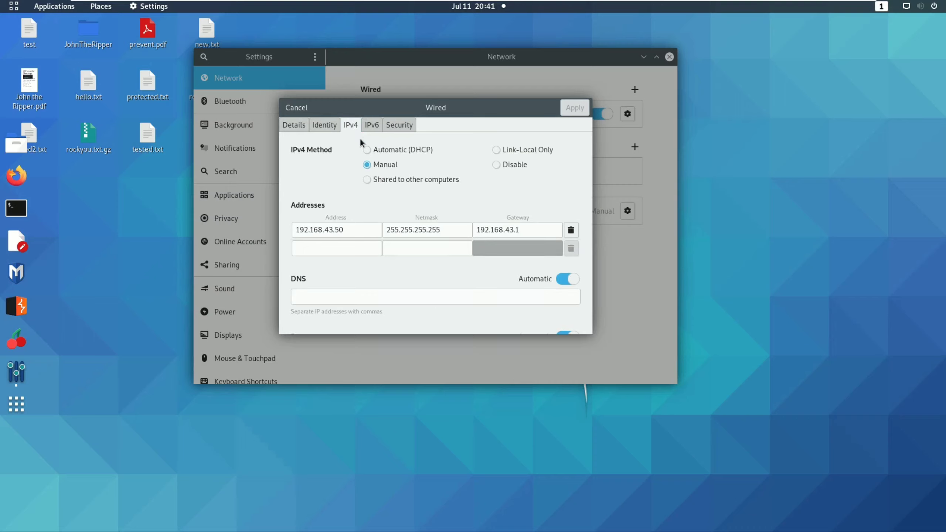
{"action": "left_click", "coordinate": [395, 149]}
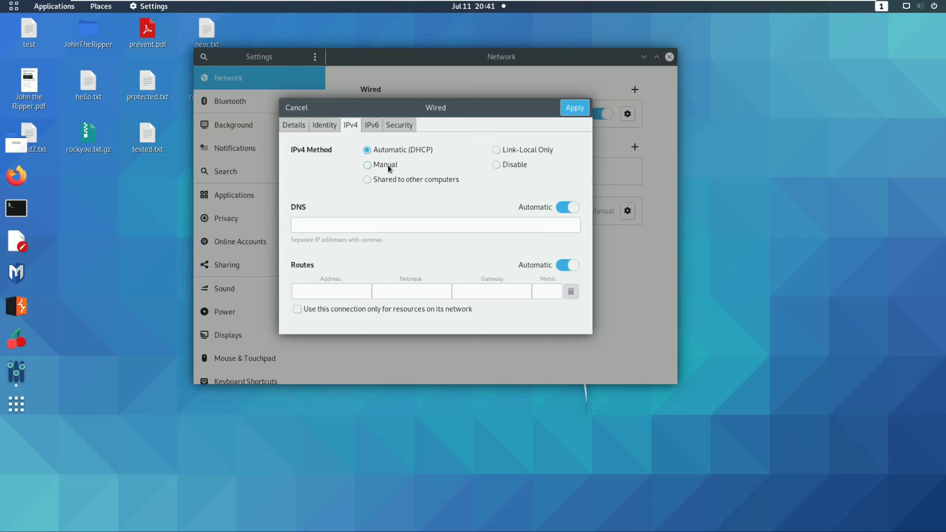
- Set IPv4 to Manual, change the address 192.168.43.50 to 192.168.43.143, and apply
{"action": "left_click", "coordinate": [387, 165]}
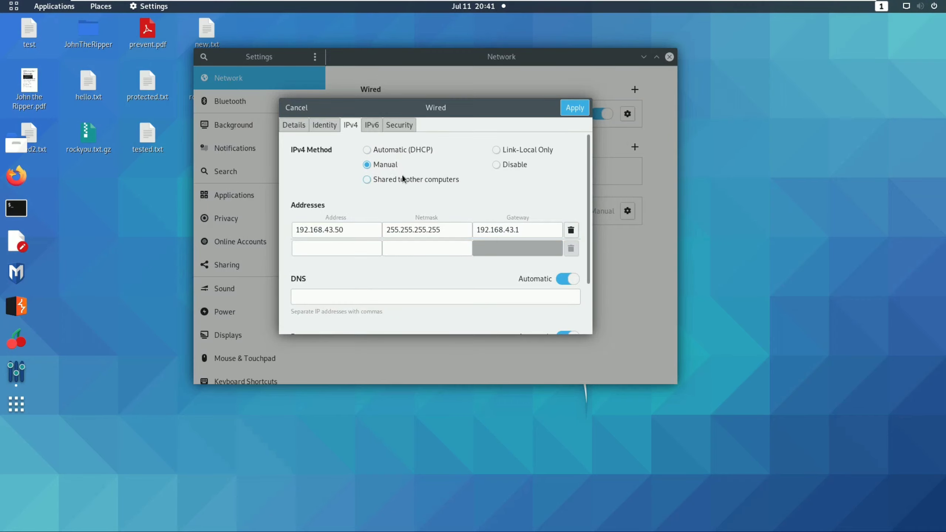
{"action": "left_click_drag", "start_coordinate": [350, 230], "coordinate": [284, 228]}
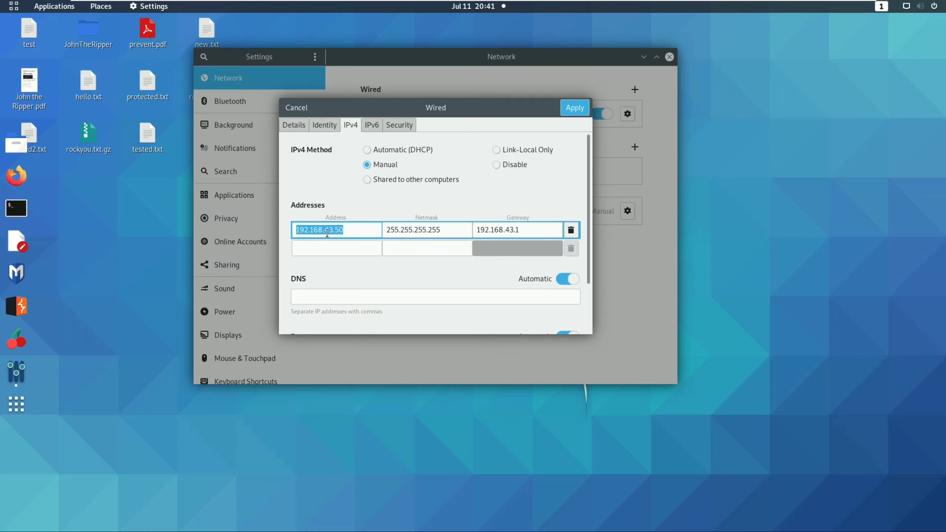
{"action": "left_click", "coordinate": [298, 230]}
{"action": "left_click", "coordinate": [352, 226]}
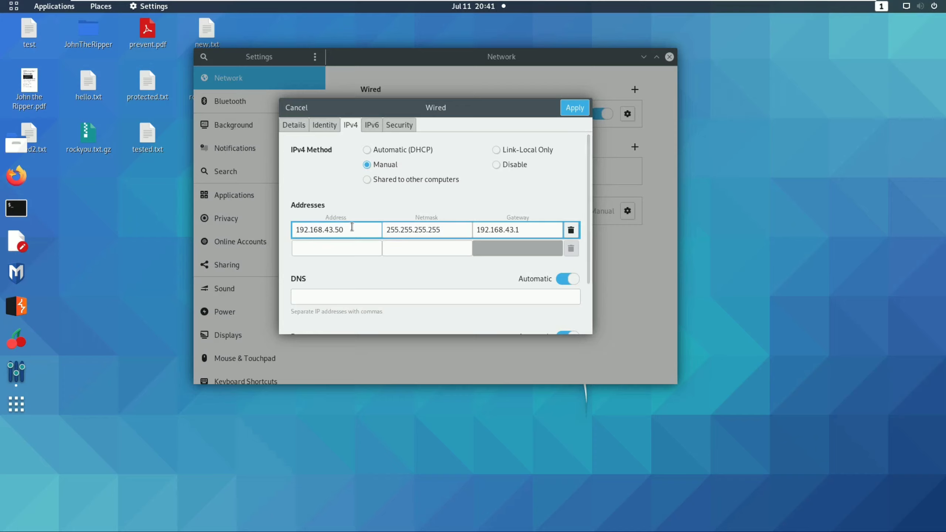
{"action": "key", "text": "BackSpace"}
{"action": "key", "text": "BackSpace"}
{"action": "key", "text": "BackSpace"}
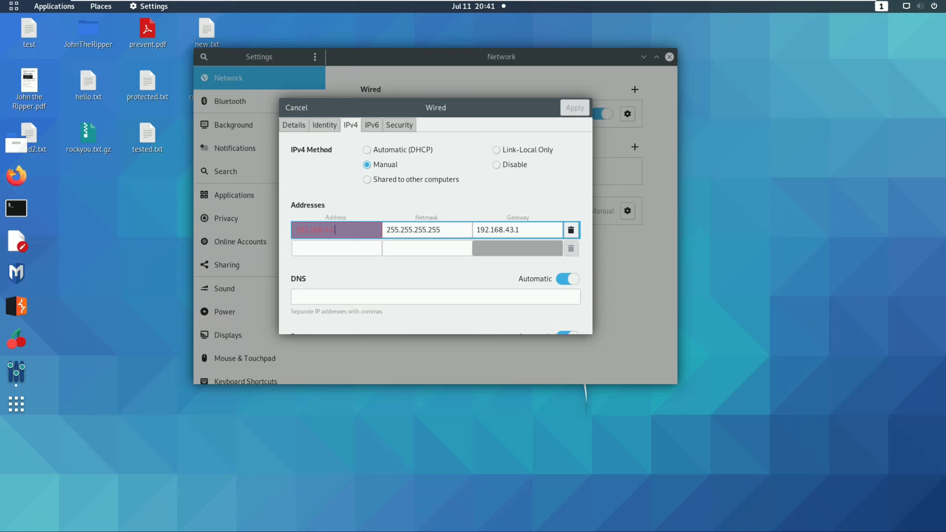
{"action": "type", "text": ".143"}
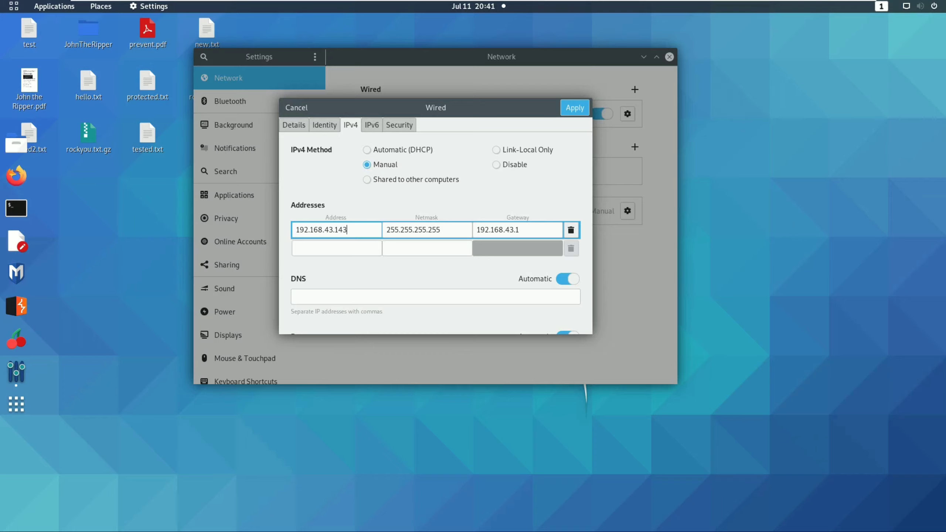
{"action": "left_click", "coordinate": [580, 110]}
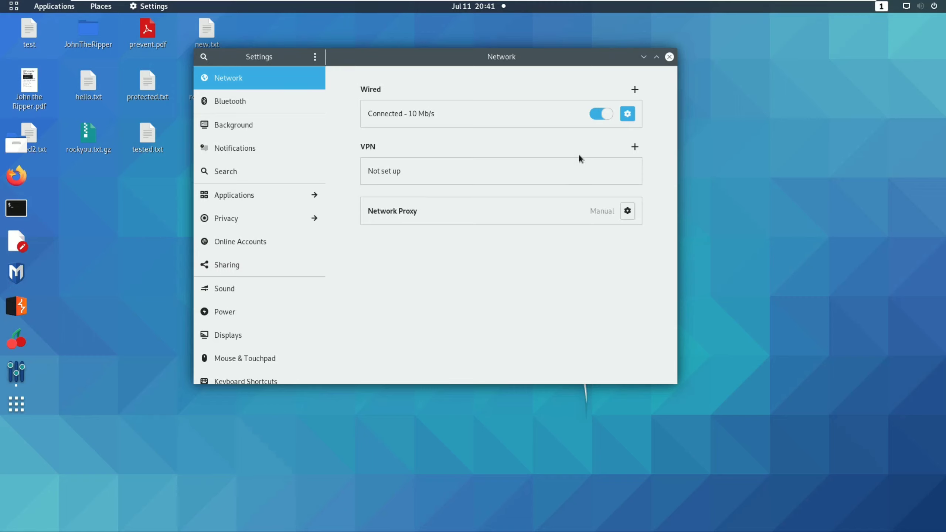
- Switch the Wired connection off and back on, then close the Settings window
{"action": "left_click", "coordinate": [600, 115]}
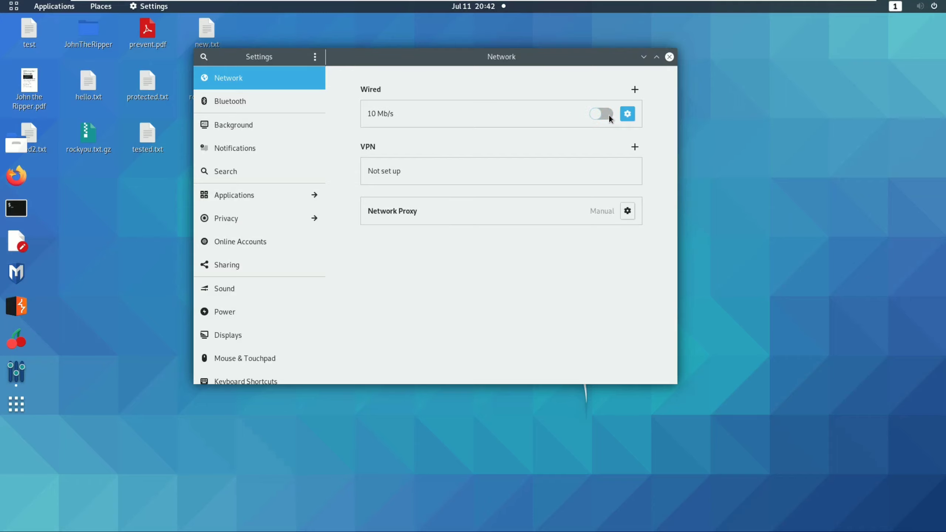
{"action": "left_click", "coordinate": [609, 116]}
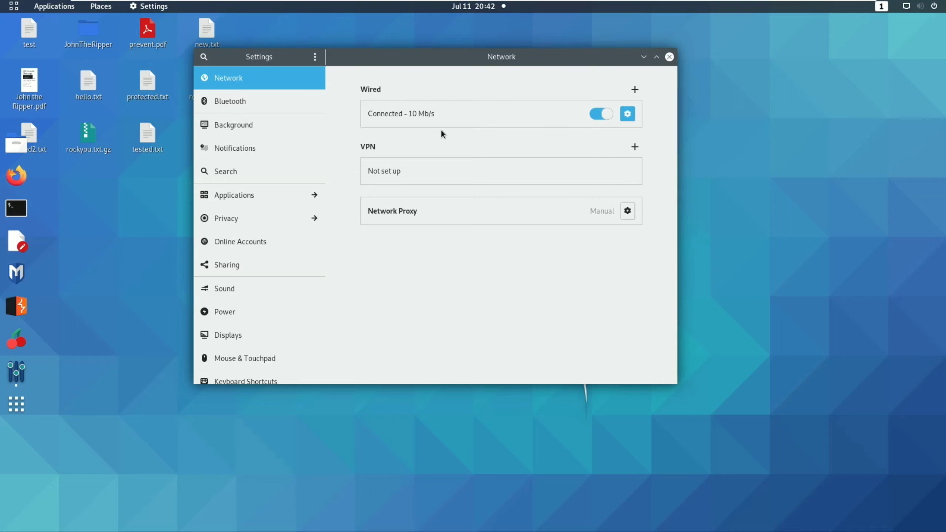
{"action": "left_click", "coordinate": [669, 57]}
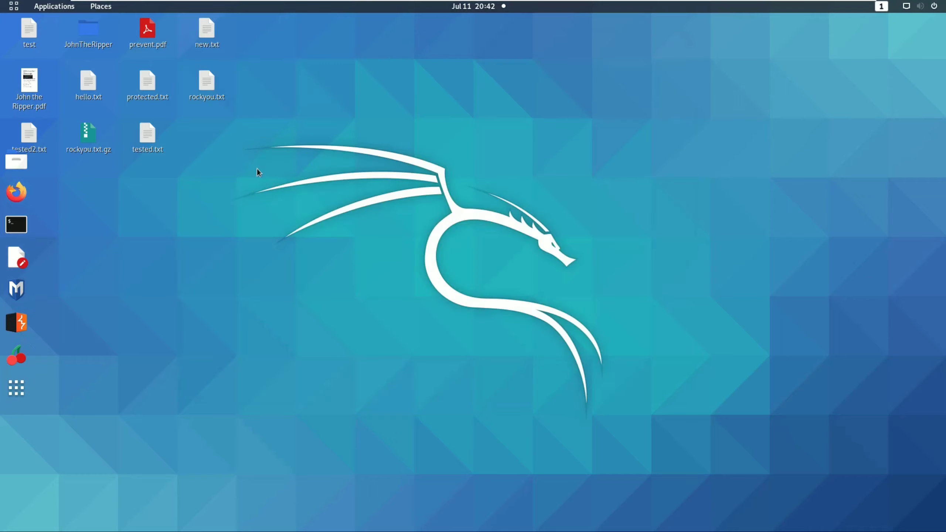
{"action": "left_click", "coordinate": [18, 226]}
{"action": "left_click_drag", "start_coordinate": [275, 37], "coordinate": [429, 118]}
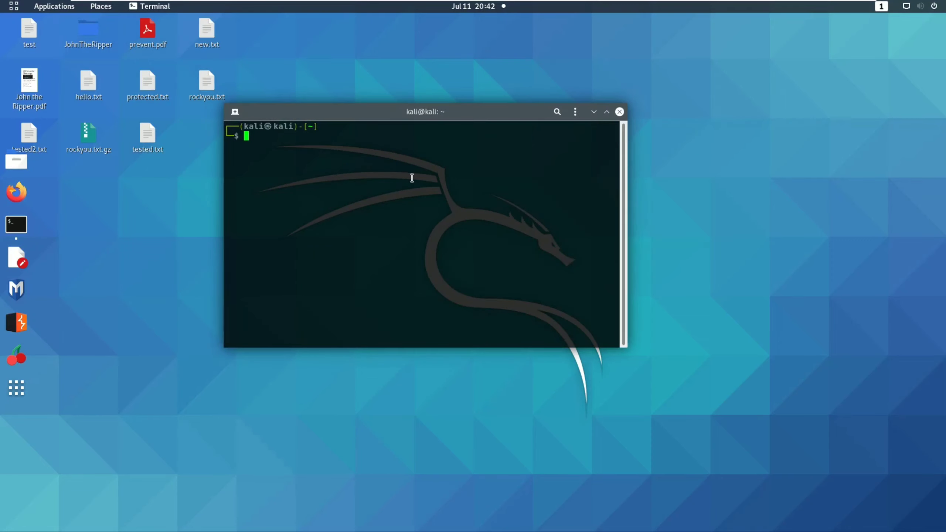
{"action": "key", "text": "ctrl+plus"}
{"action": "key", "text": "ctrl+plus"}
{"action": "type", "text": "ifconfig"}
{"action": "key", "text": "Return"}
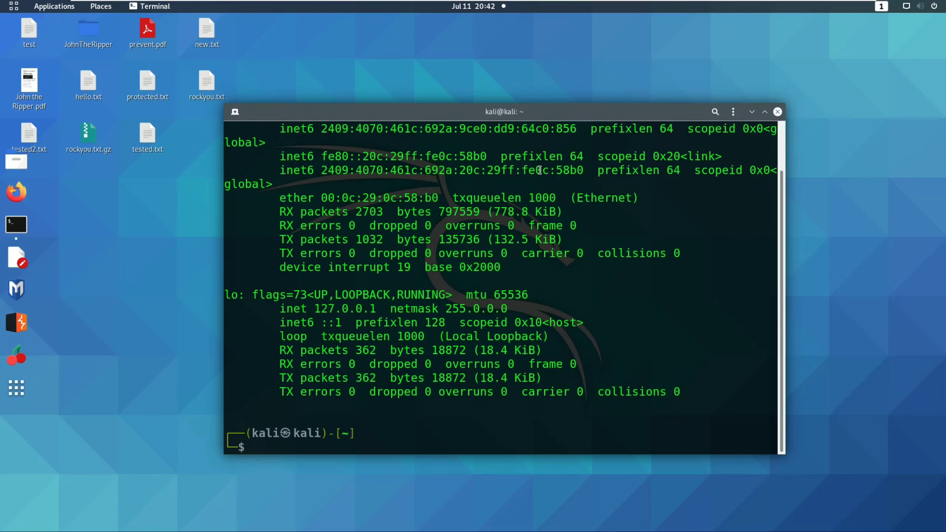
{"action": "scroll", "coordinate": [400, 223], "scroll_direction": "up", "scroll_amount": 2}
{"action": "scroll", "coordinate": [400, 223], "scroll_direction": "down", "scroll_amount": 1}
{"action": "scroll", "coordinate": [400, 223], "scroll_direction": "up", "scroll_amount": 1}
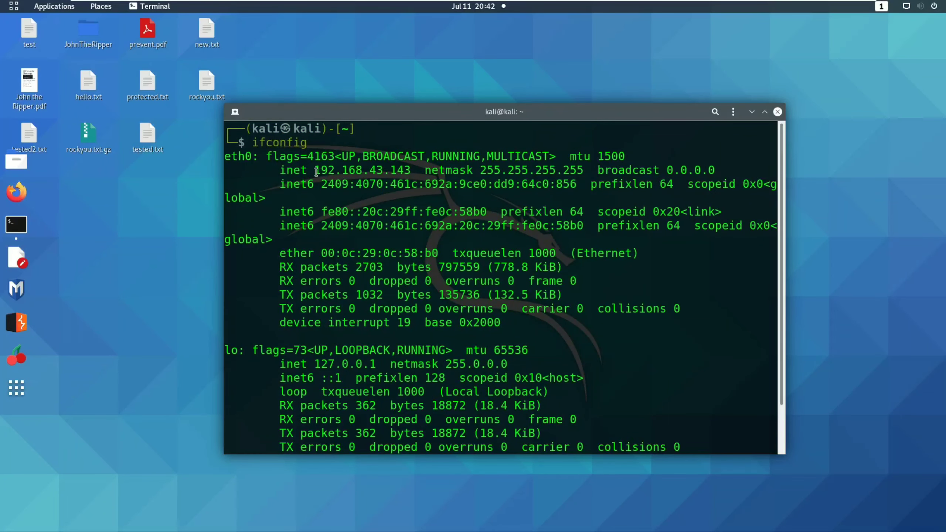
{"action": "left_click_drag", "start_coordinate": [315, 171], "coordinate": [405, 171]}
{"action": "left_click", "coordinate": [409, 171]}
{"action": "double_click", "coordinate": [405, 171]}
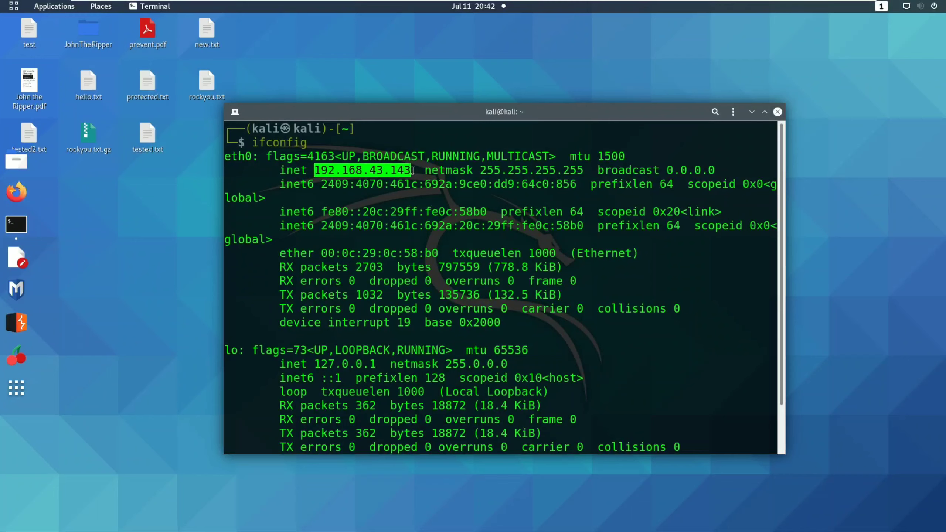
{"action": "left_click", "coordinate": [412, 171]}
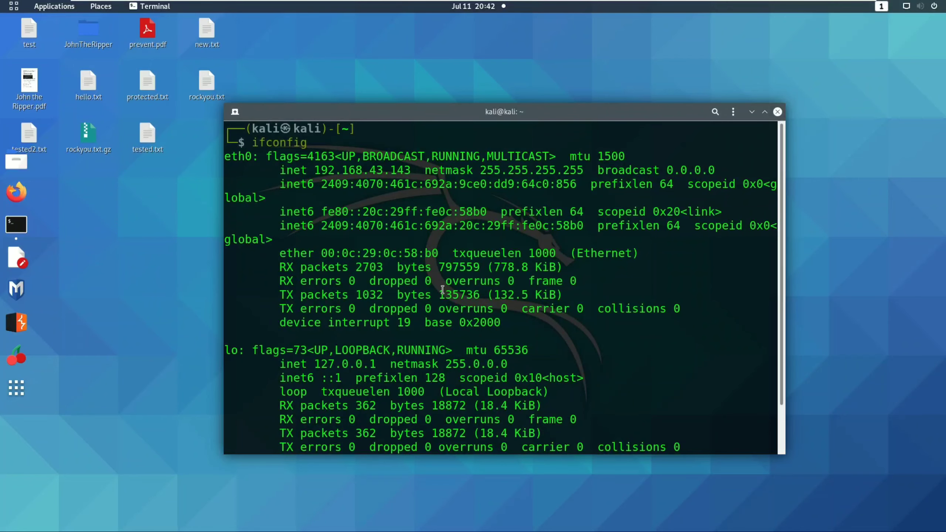
{"action": "scroll", "coordinate": [441, 285], "scroll_direction": "down", "scroll_amount": 2}
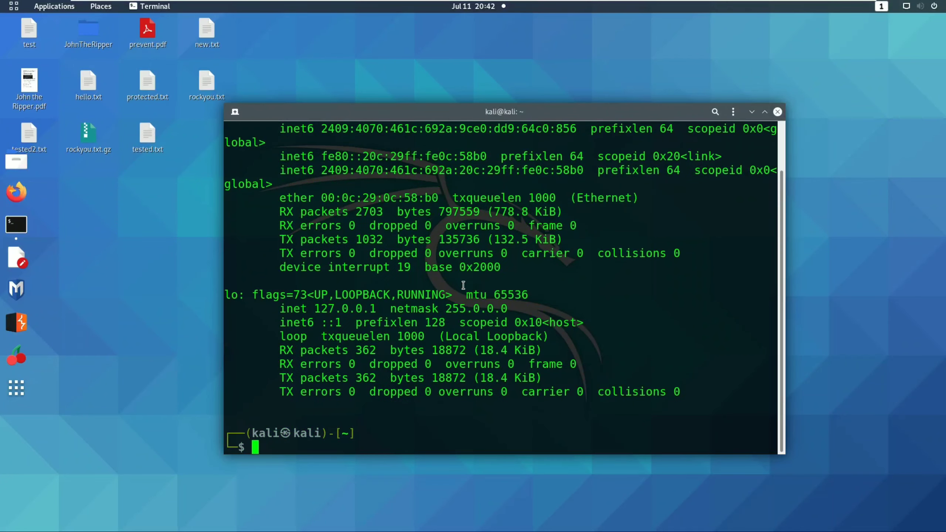
{"action": "left_click", "coordinate": [778, 112]}
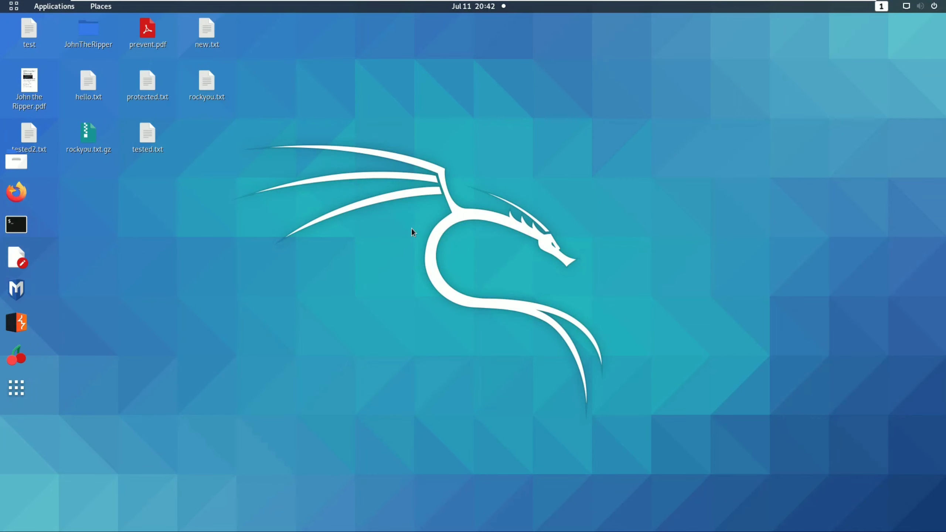